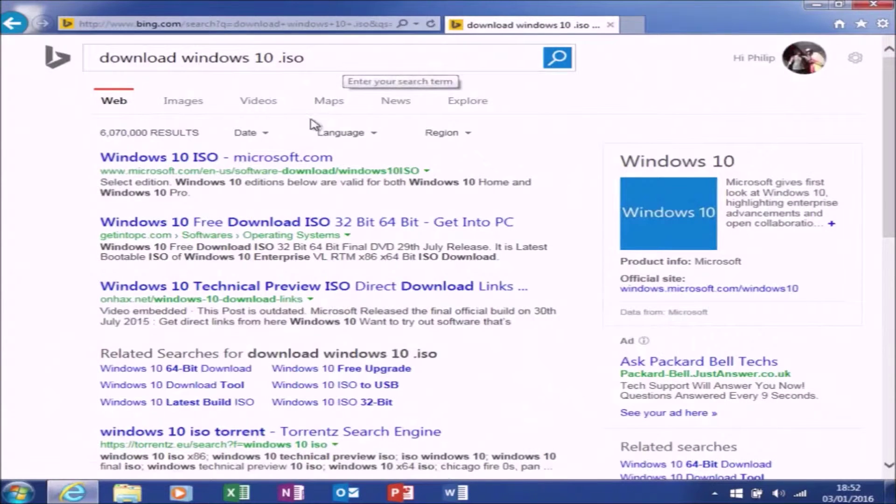
# - Download MediaCreationTool.exe from Microsoft's Windows 10 ISO page and run it
pyautogui.click(272, 161)
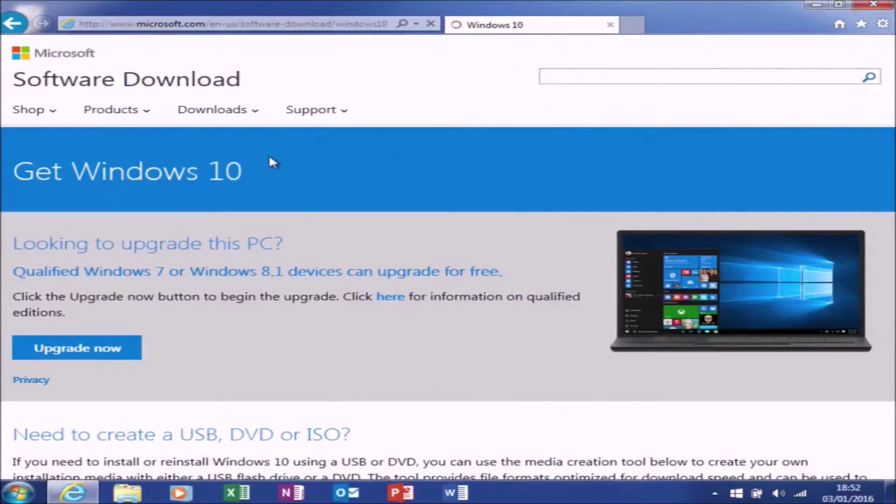
pyautogui.scroll(-5, 321, 245)
pyautogui.scroll(-3, 321, 245)
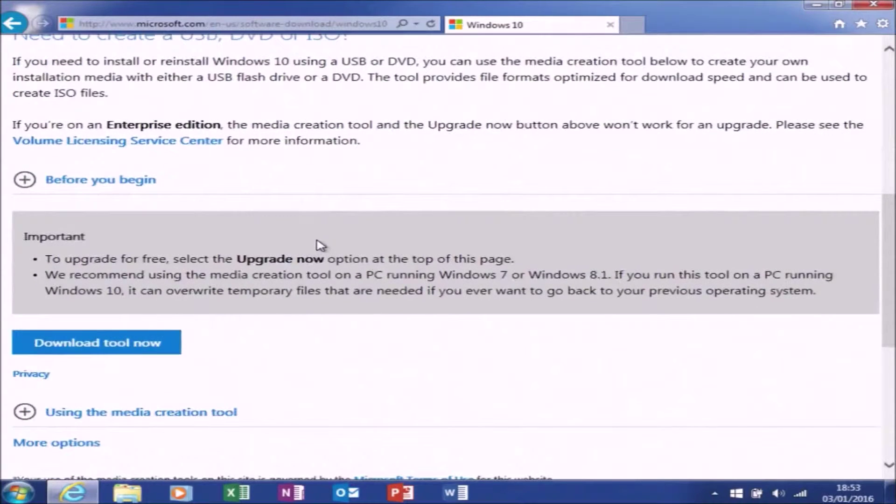
pyautogui.click(45, 343)
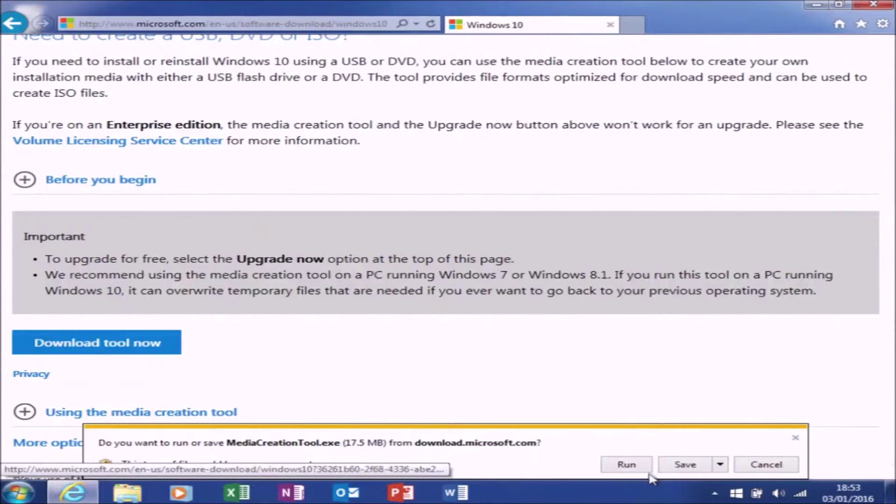
pyautogui.click(682, 465)
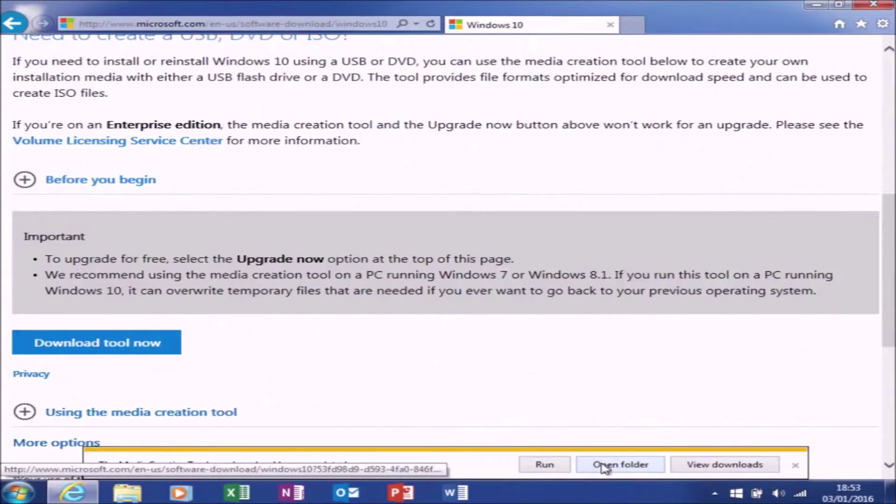
pyautogui.click(542, 465)
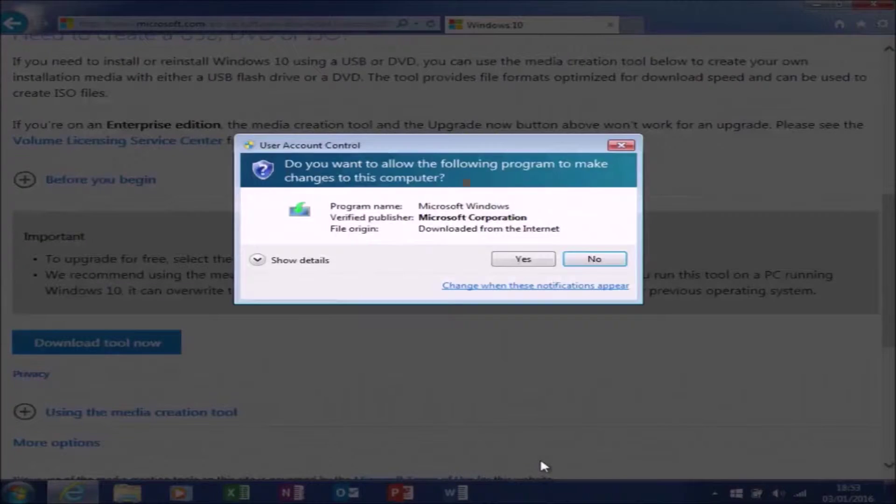
# - Approve the User Account Control prompt and select 'Create installation media for another PC'
pyautogui.click(537, 262)
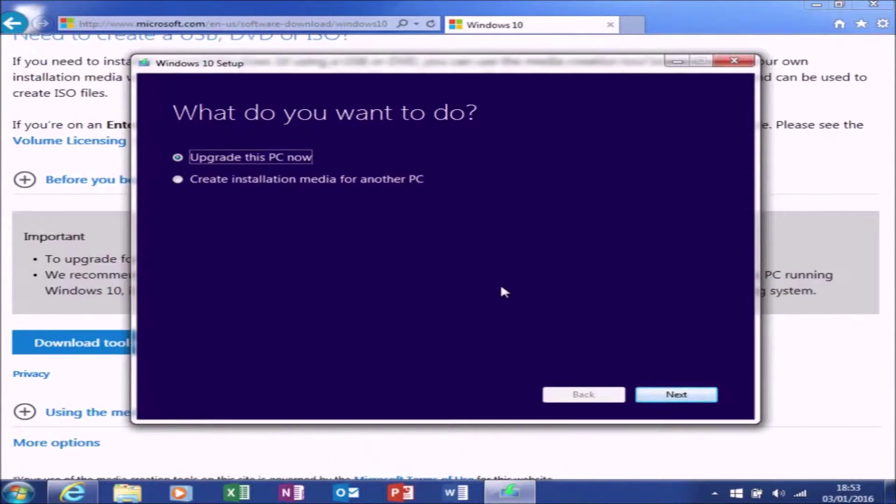
pyautogui.click(414, 182)
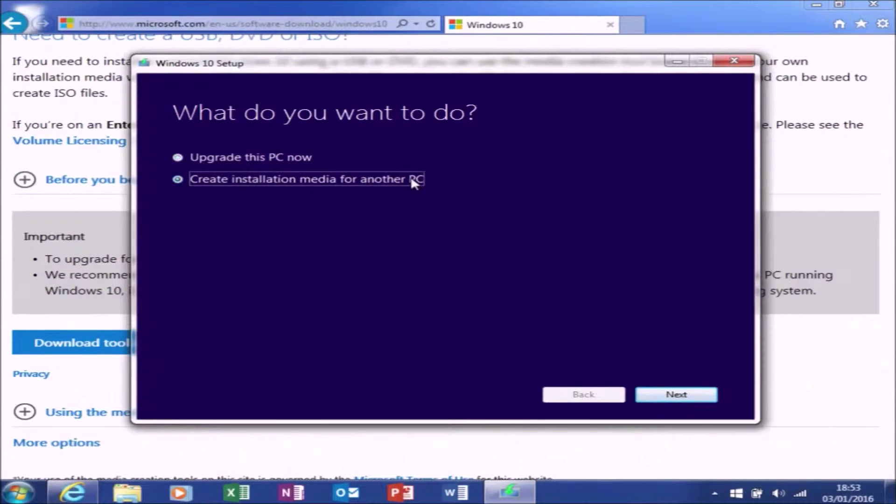
# - Turn off 'Use the recommended options' and set the language to English (United Kingdom)
pyautogui.click(676, 394)
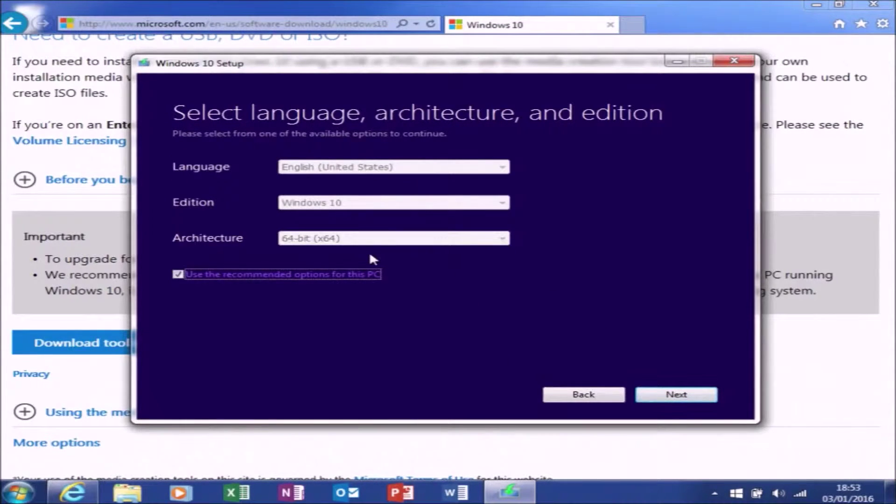
pyautogui.click(344, 275)
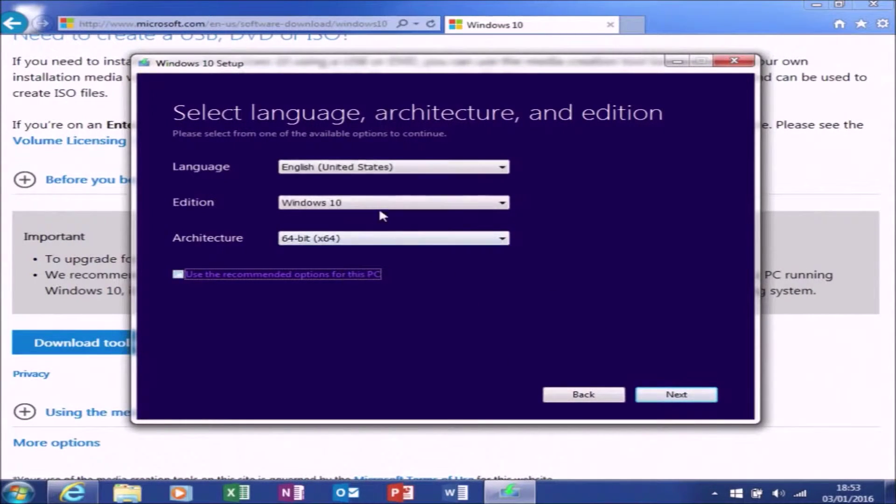
pyautogui.click(381, 169)
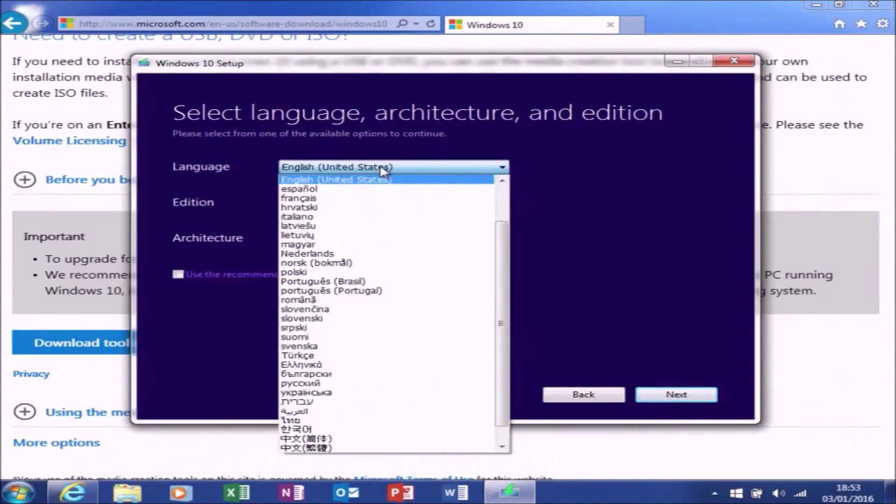
pyautogui.scroll(1, 381, 180)
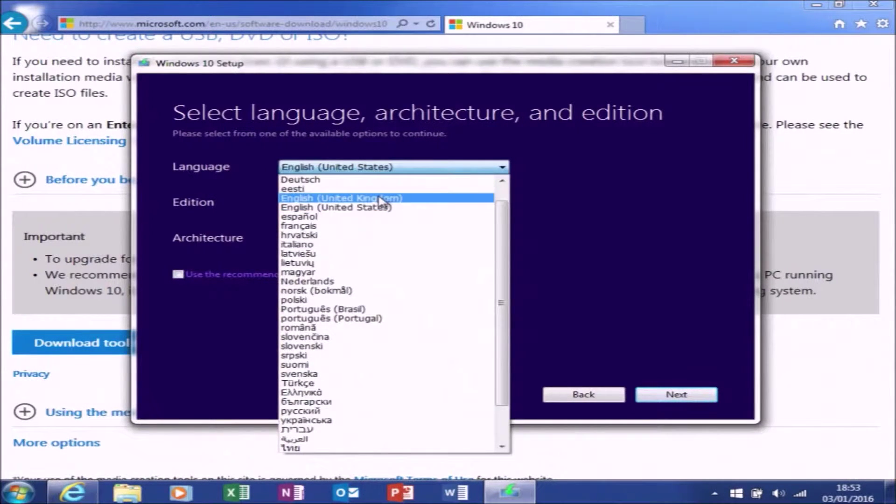
pyautogui.click(386, 198)
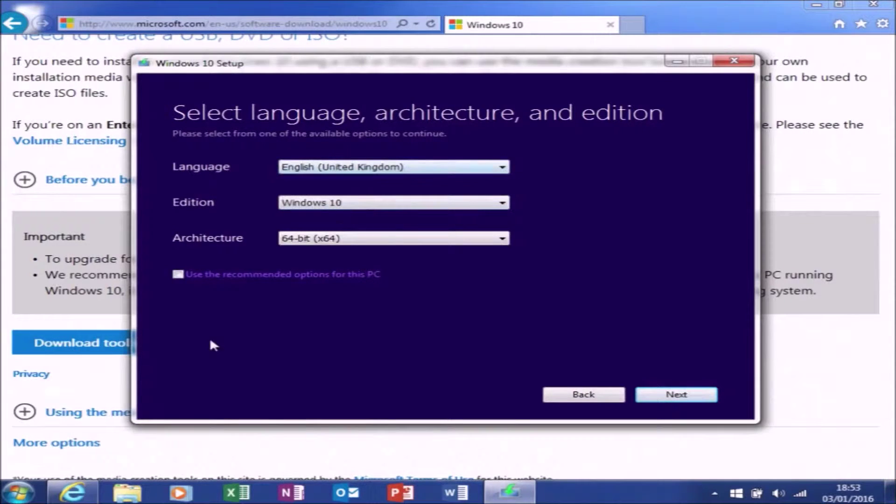
pyautogui.click(34, 494)
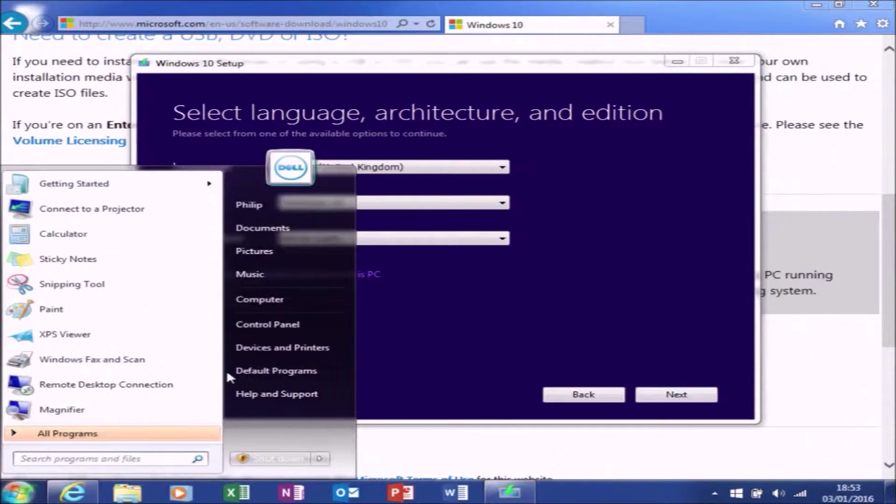
pyautogui.rightClick(268, 309)
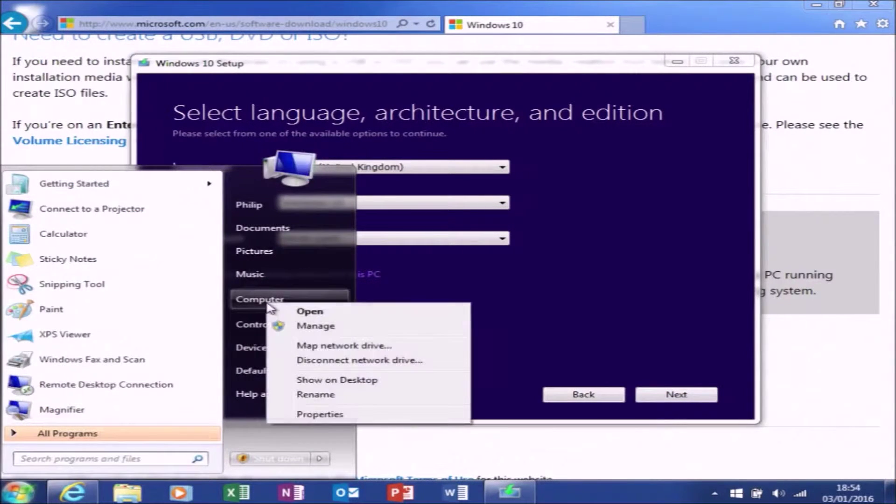
pyautogui.click(308, 415)
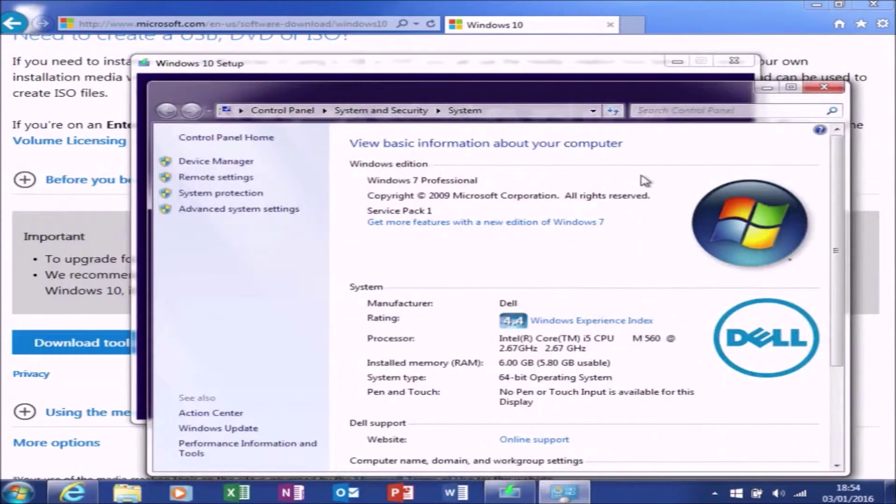
pyautogui.click(791, 87)
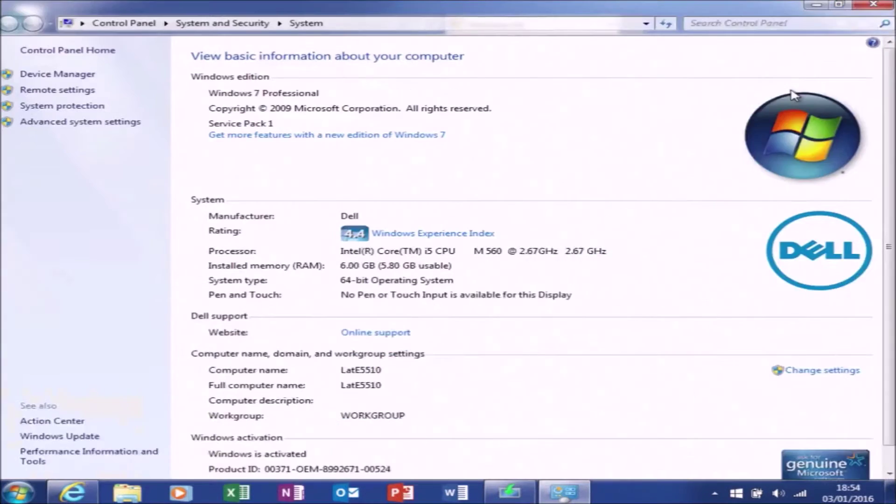
pyautogui.scroll(-1, 616, 168)
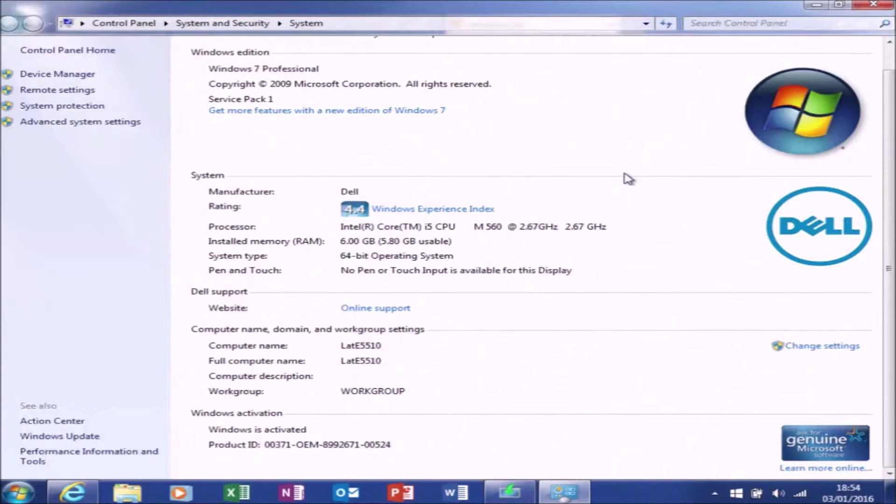
pyautogui.scroll(1, 628, 179)
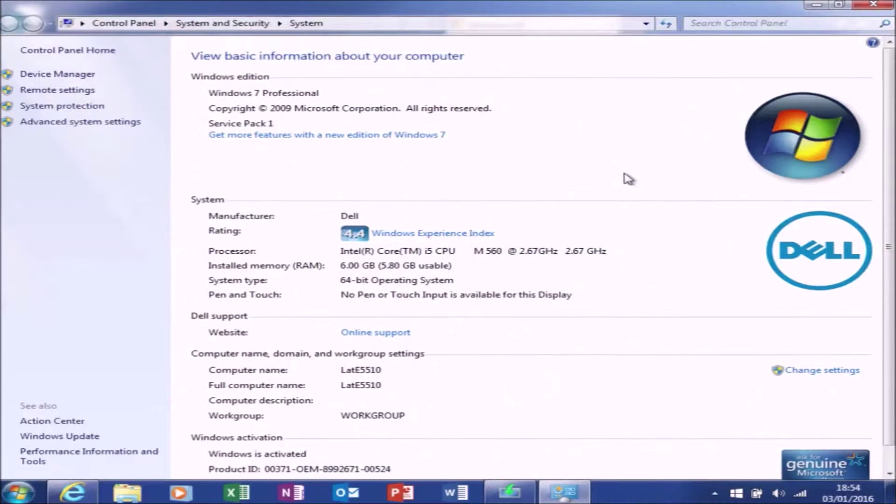
pyautogui.scroll(-1, 628, 179)
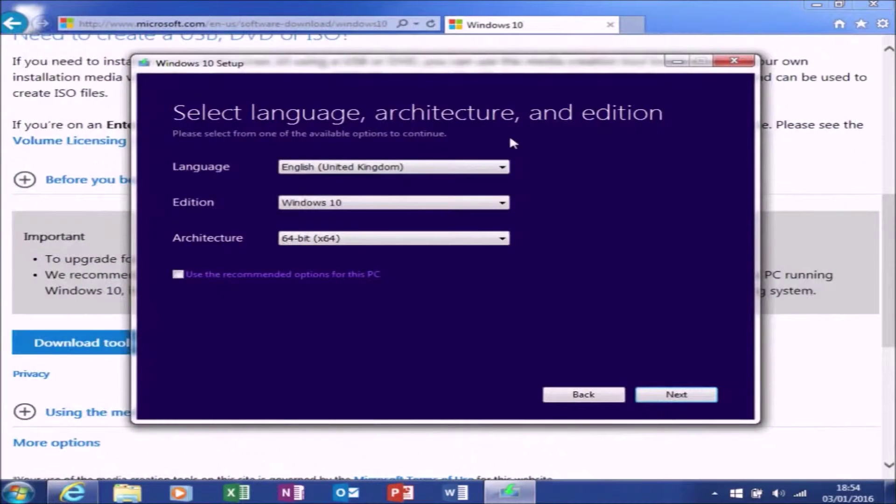
# - Keep Windows 10 edition and 64-bit (x64) architecture, then continue
pyautogui.click(444, 204)
pyautogui.click(441, 211)
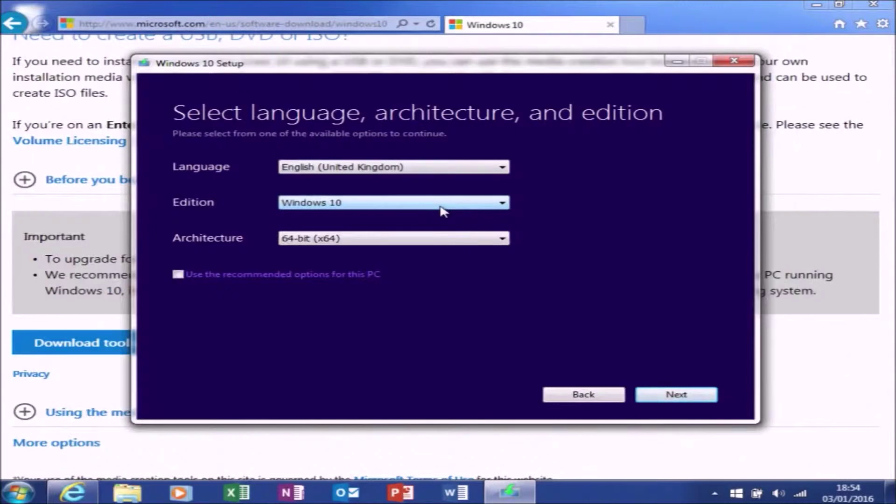
pyautogui.click(444, 238)
pyautogui.click(444, 240)
pyautogui.click(679, 400)
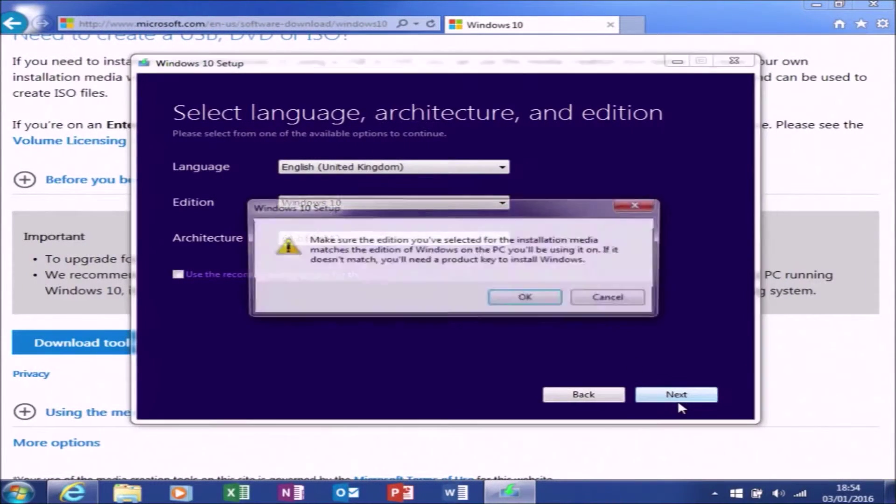
# - Accept the edition mismatch warning and choose ISO file as the media
pyautogui.click(533, 304)
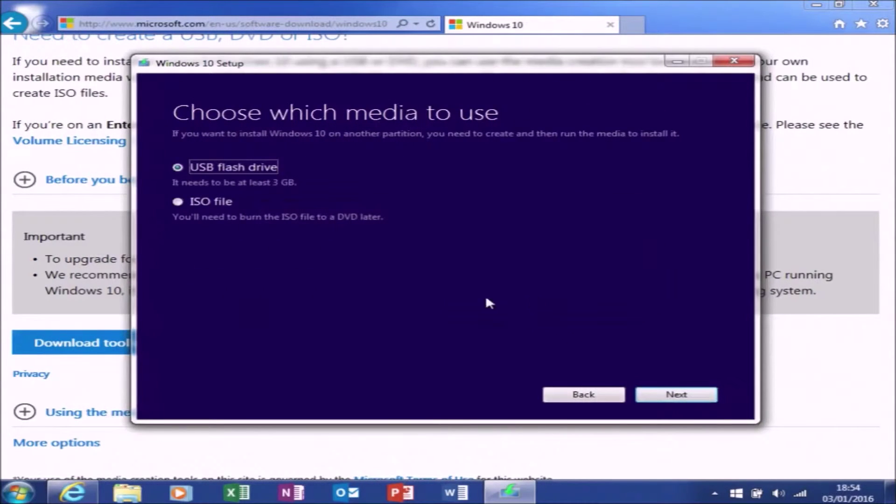
pyautogui.click(201, 199)
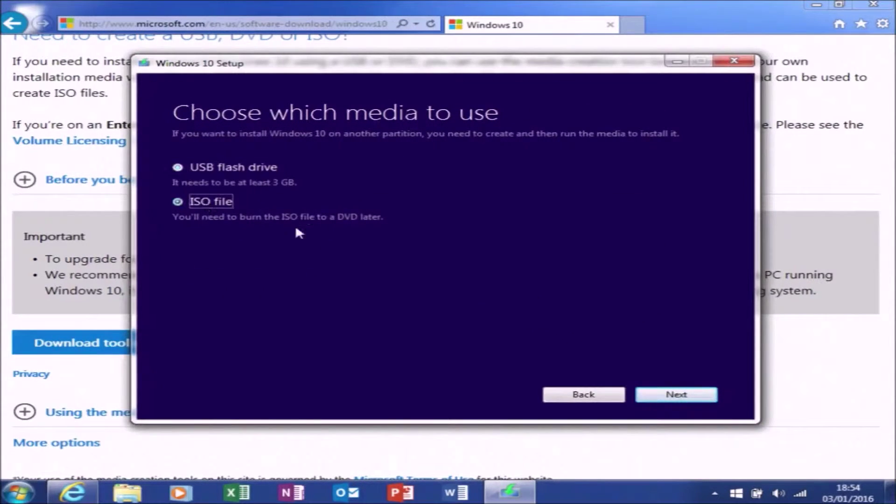
pyautogui.click(714, 398)
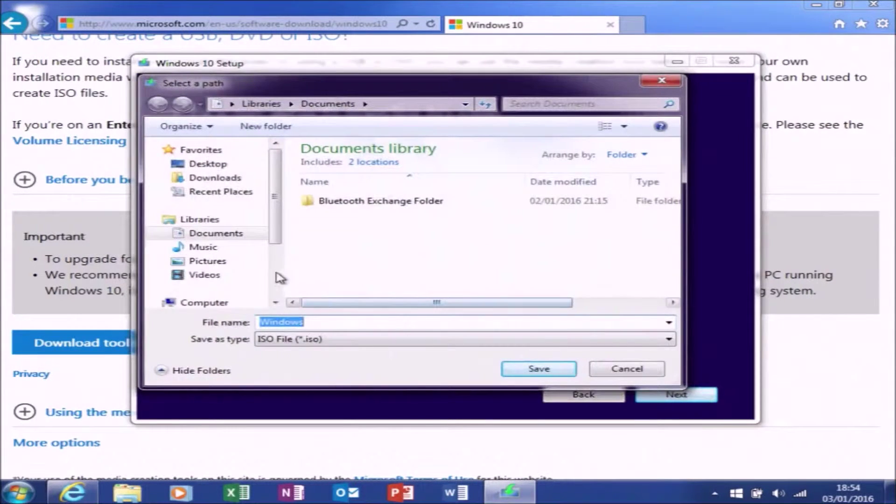
# - Save the ISO in the Downloads folder under the name Windows10
pyautogui.click(199, 180)
pyautogui.click(320, 324)
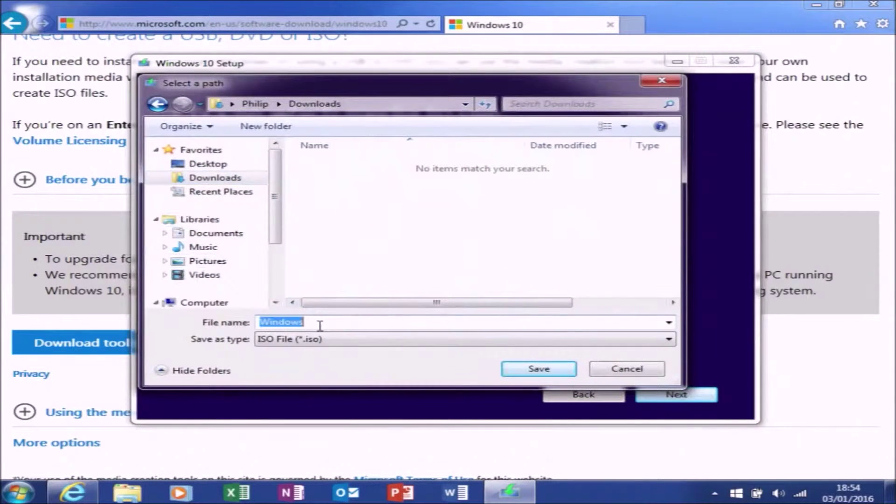
pyautogui.click(320, 325)
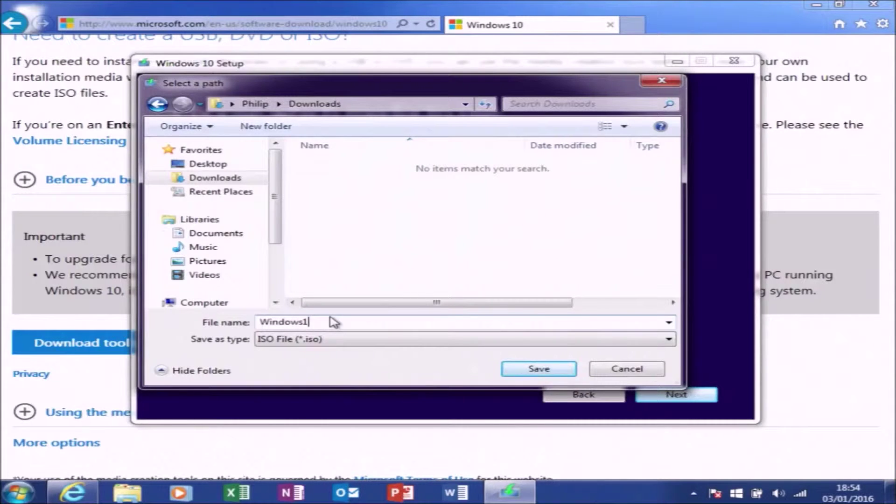
pyautogui.write('10')
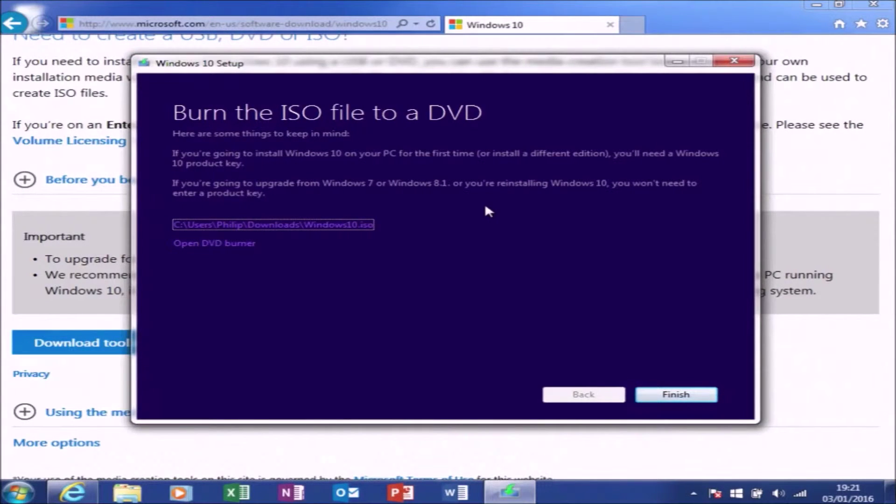
# - Finish the media creation tool once Windows10.iso has been created
pyautogui.click(664, 395)
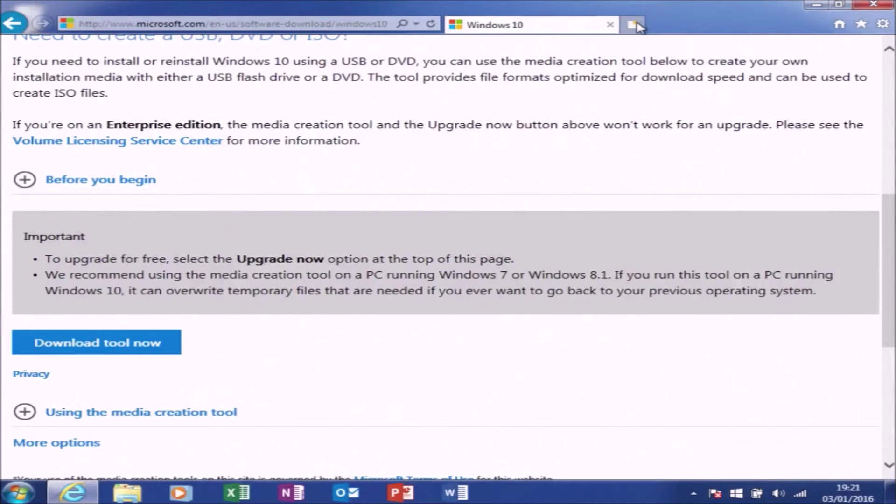
# - Search the web for 'rufus' in a new tab and open the official rufus.akeo.ie site
pyautogui.click(634, 24)
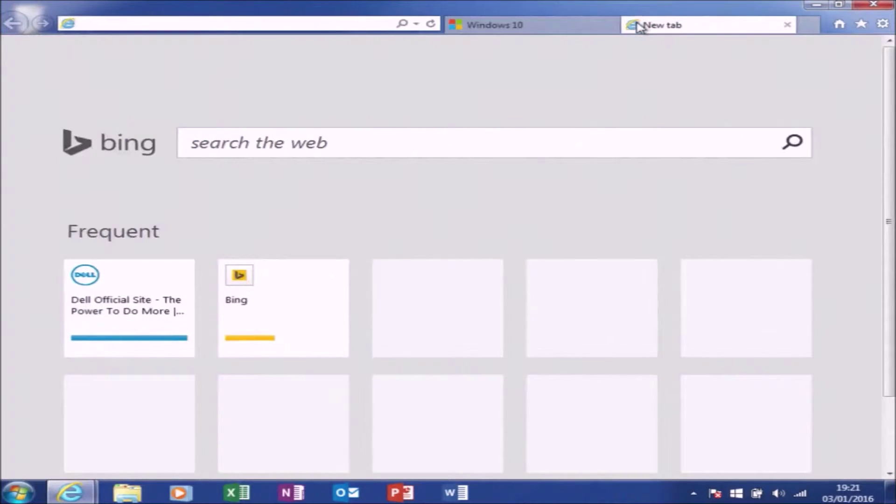
pyautogui.write('rufus')
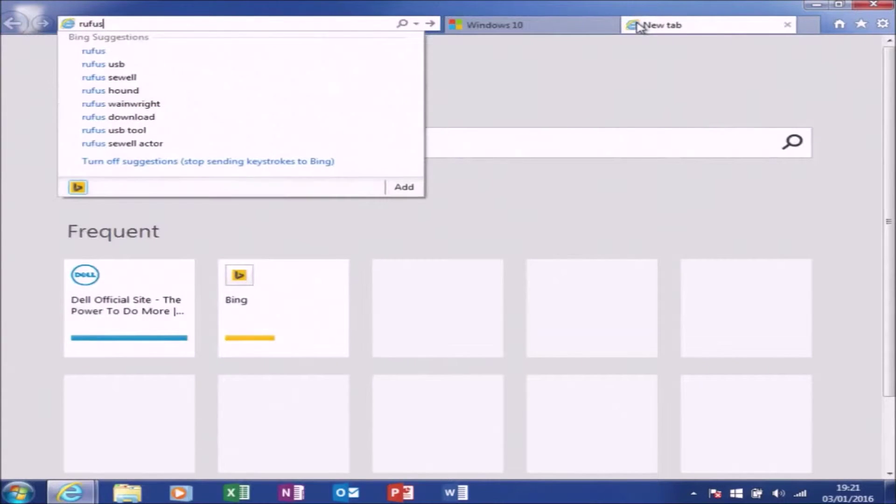
pyautogui.press('Return')
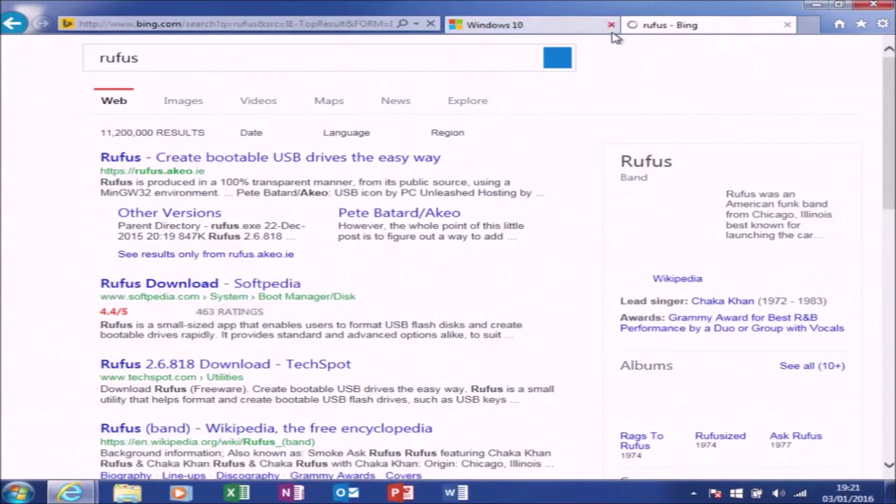
pyautogui.click(358, 164)
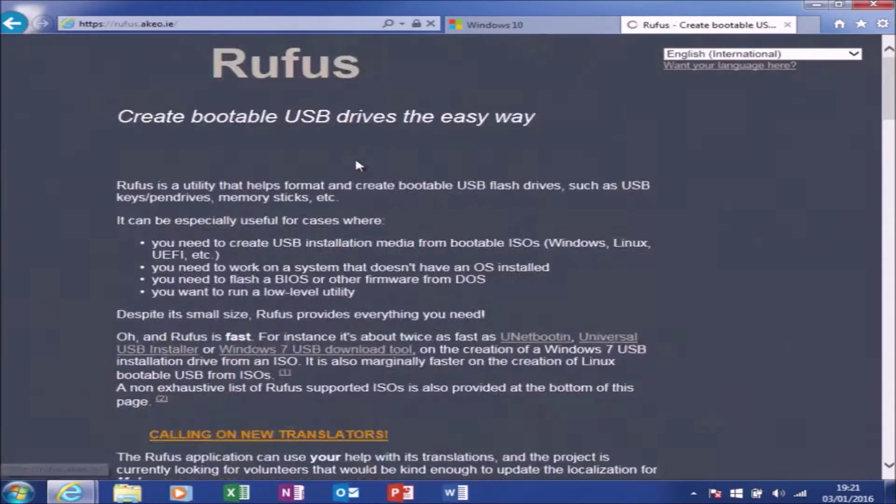
# - Download and save Rufus 2.6, then show it in the Downloads folder
pyautogui.scroll(-5, 350, 189)
pyautogui.scroll(-5, 348, 188)
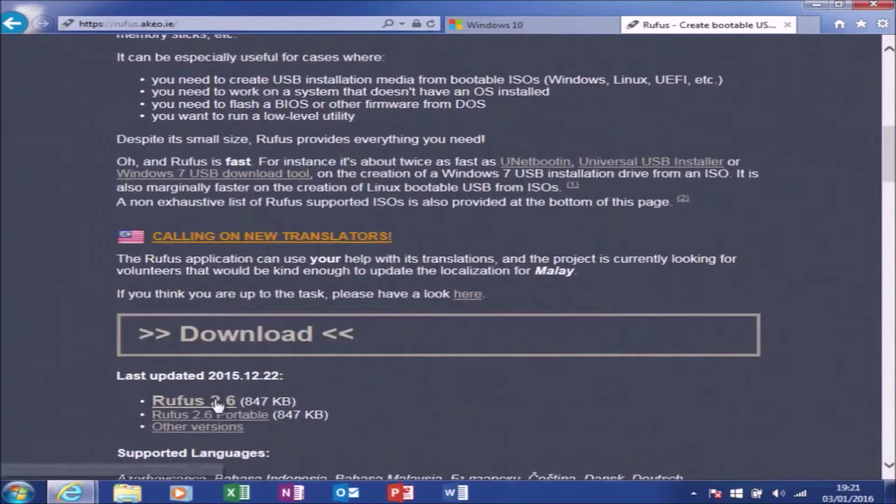
pyautogui.click(223, 403)
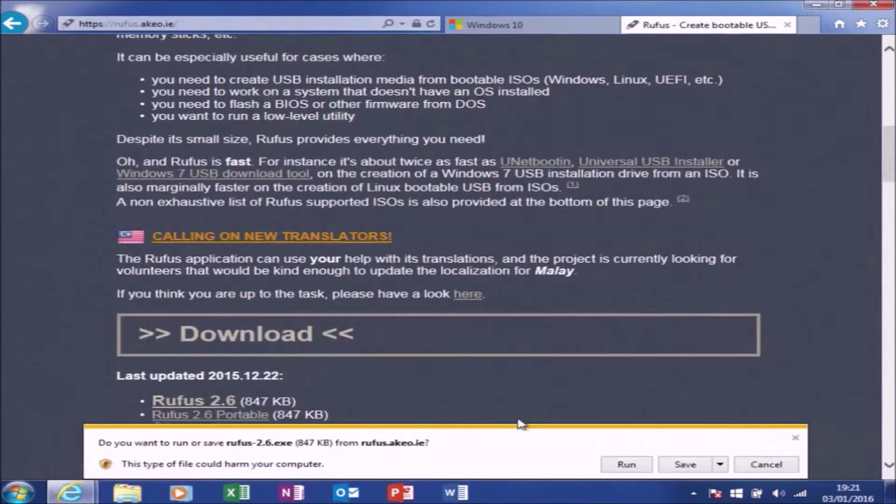
pyautogui.click(682, 465)
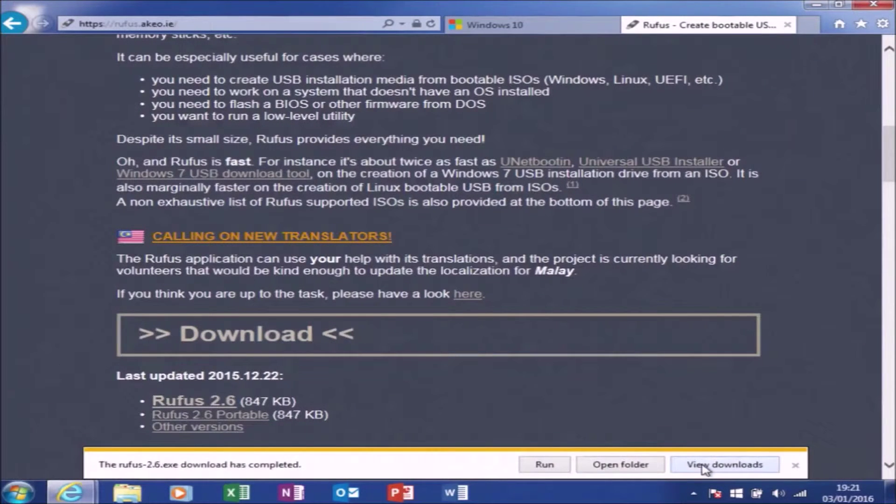
pyautogui.click(646, 465)
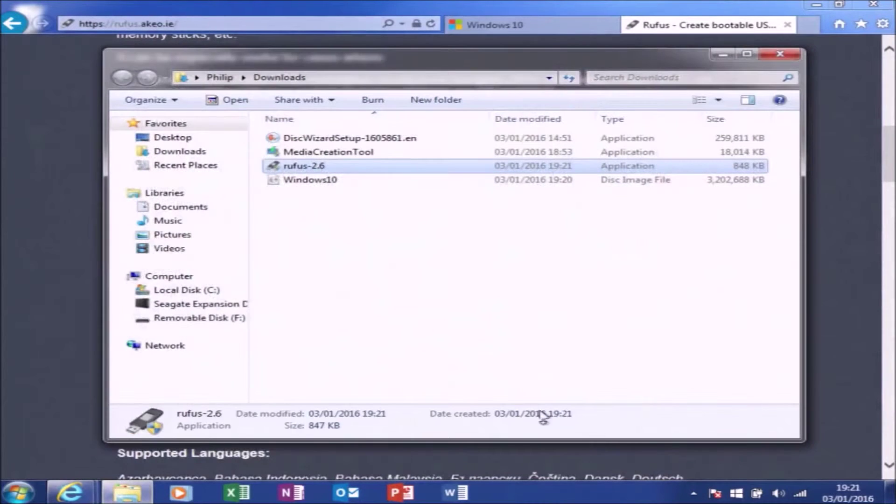
# - Run rufus-2.6, allowing it to make changes and to check for updates online
pyautogui.doubleClick(319, 166)
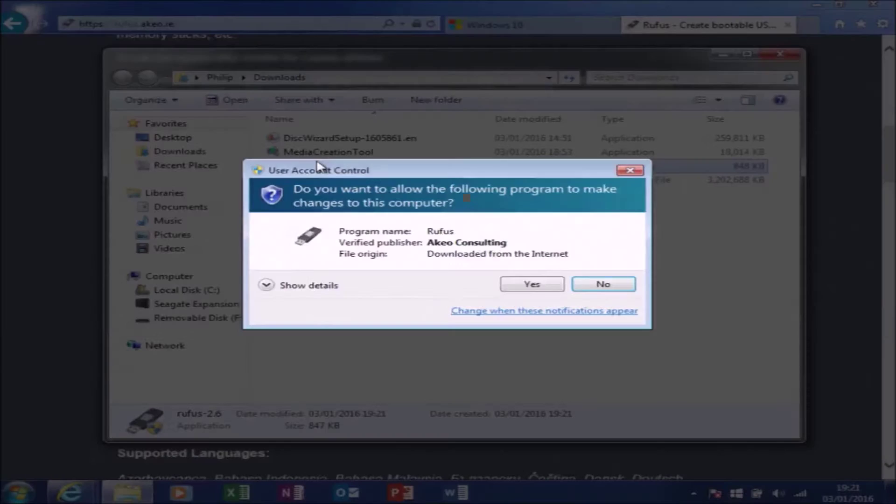
pyautogui.click(532, 285)
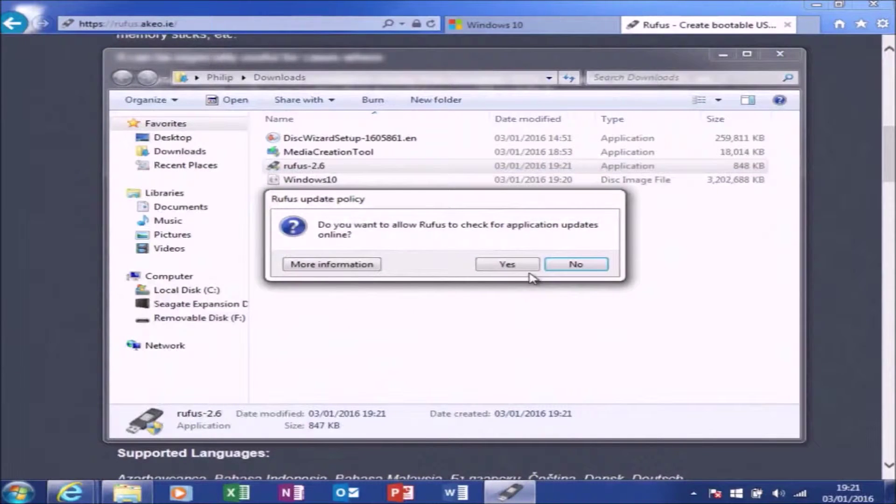
pyautogui.click(523, 266)
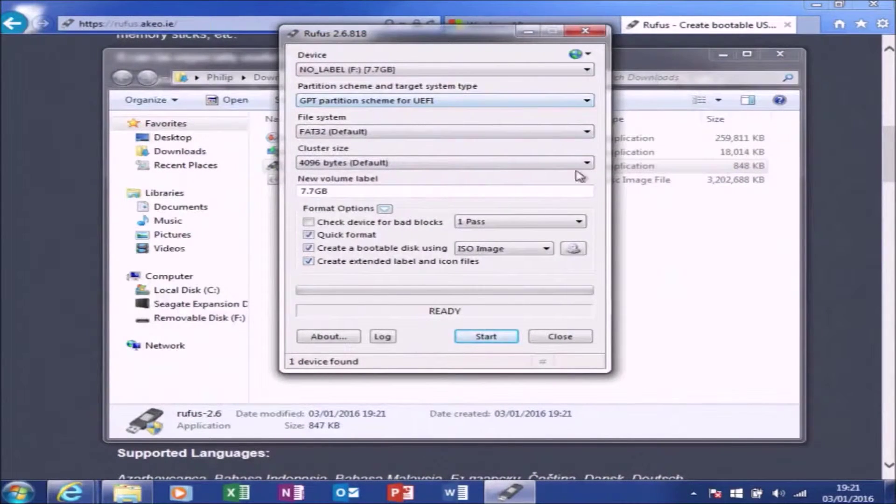
# - Write the Windows10 ISO image to the USB drive with Rufus, confirming the drive erase
pyautogui.click(574, 248)
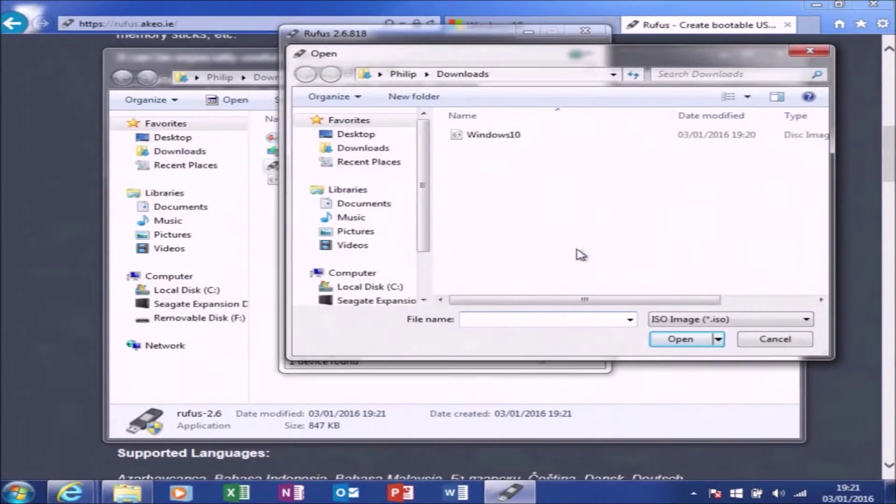
pyautogui.doubleClick(473, 135)
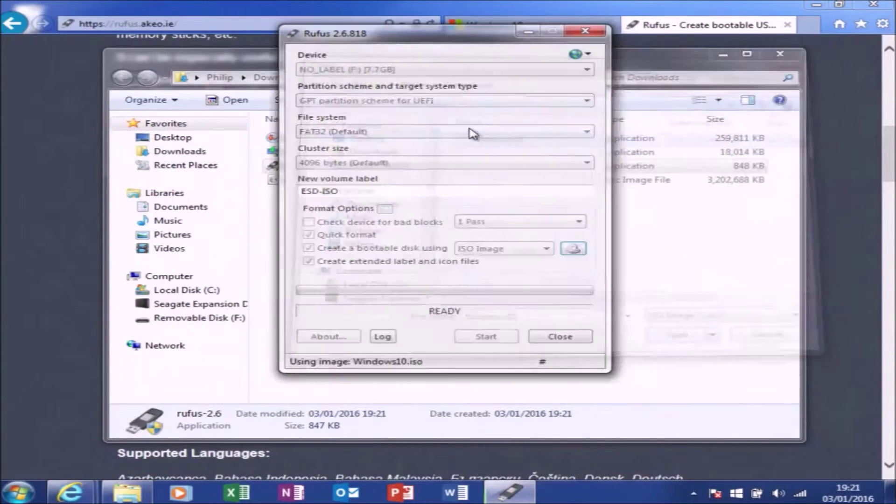
pyautogui.click(485, 337)
pyautogui.click(528, 297)
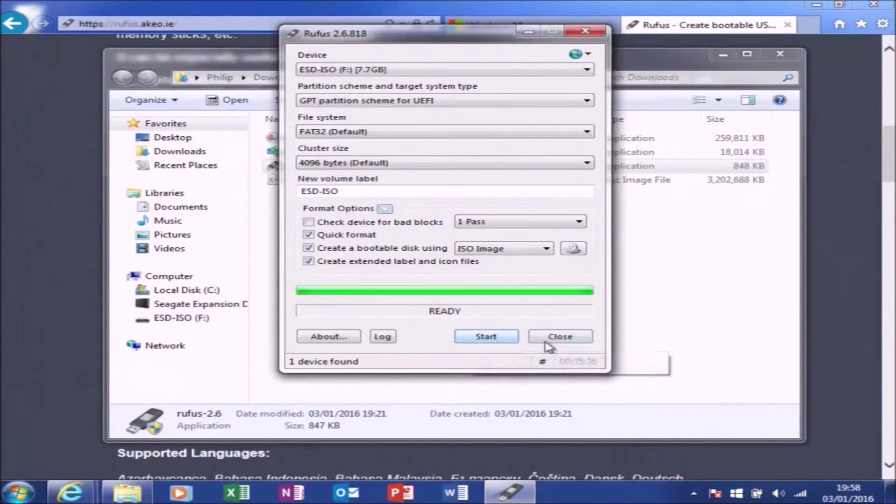
# - Close Rufus, the Downloads folder, the Rufus web page and Internet Explorer
pyautogui.click(560, 337)
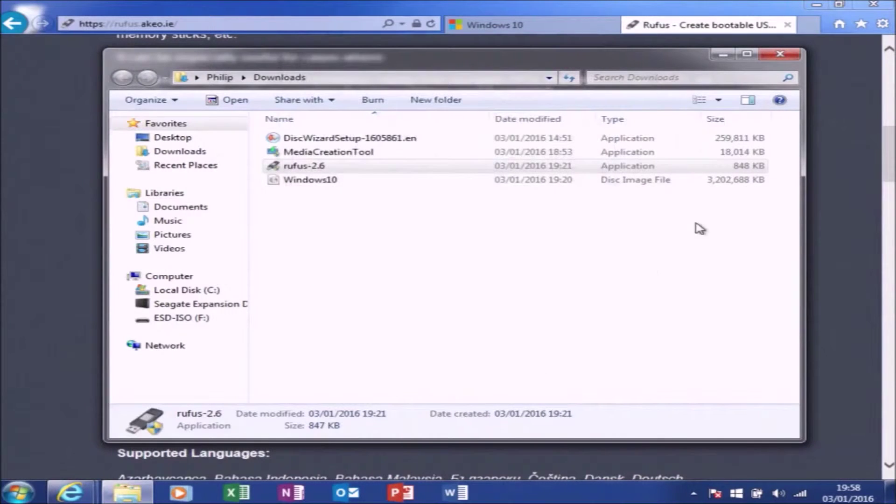
pyautogui.click(787, 53)
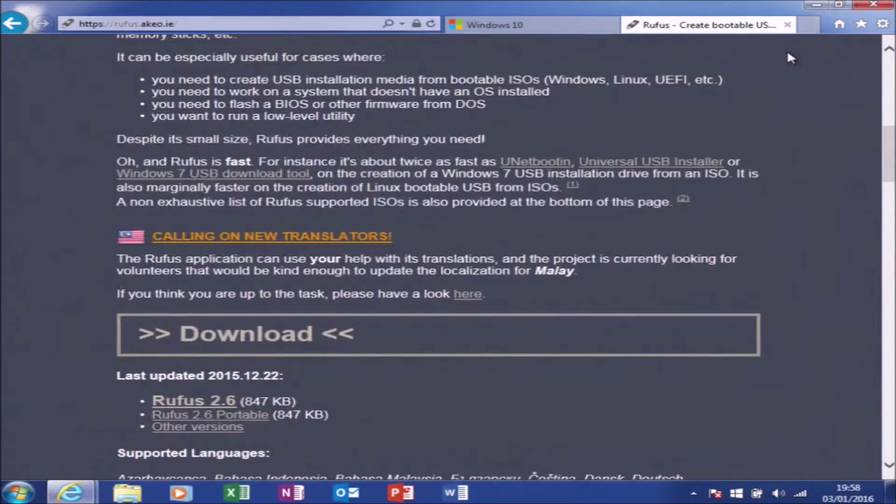
pyautogui.click(787, 24)
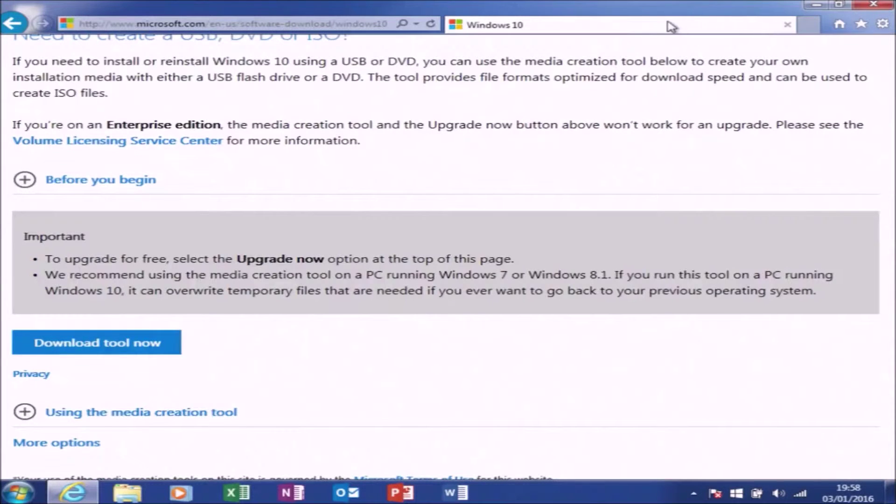
pyautogui.click(789, 24)
pyautogui.click(17, 492)
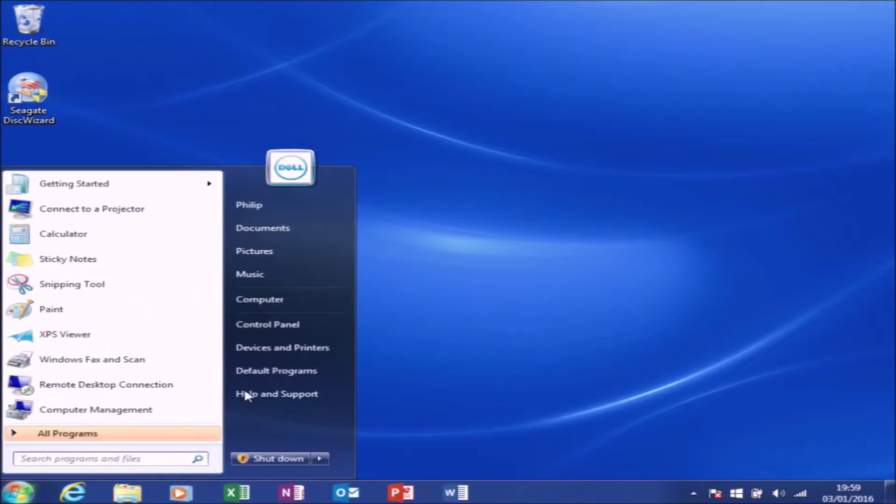
# - Open the ESD-ISO (F:) drive from Computer and run its setup with administrator permission
pyautogui.click(309, 303)
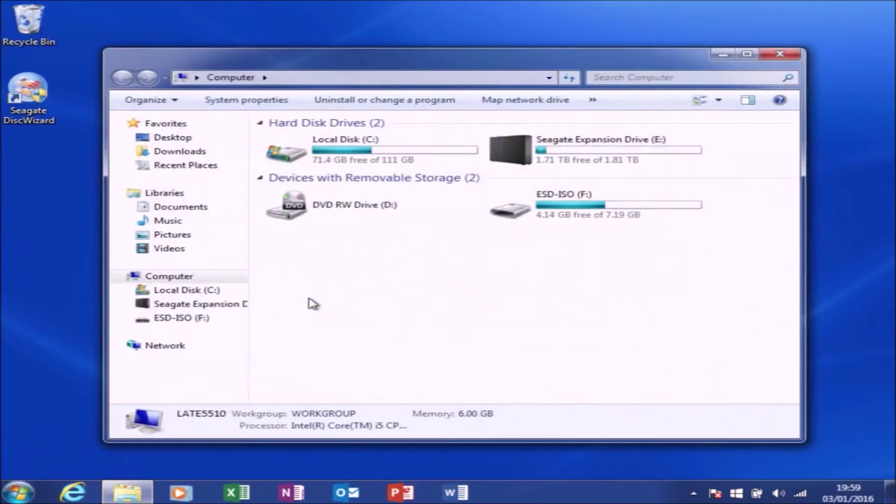
pyautogui.click(747, 56)
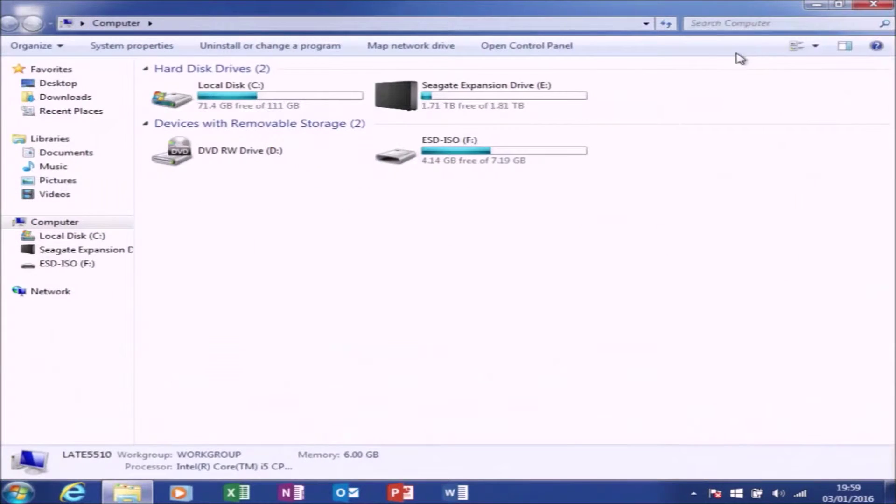
pyautogui.doubleClick(502, 154)
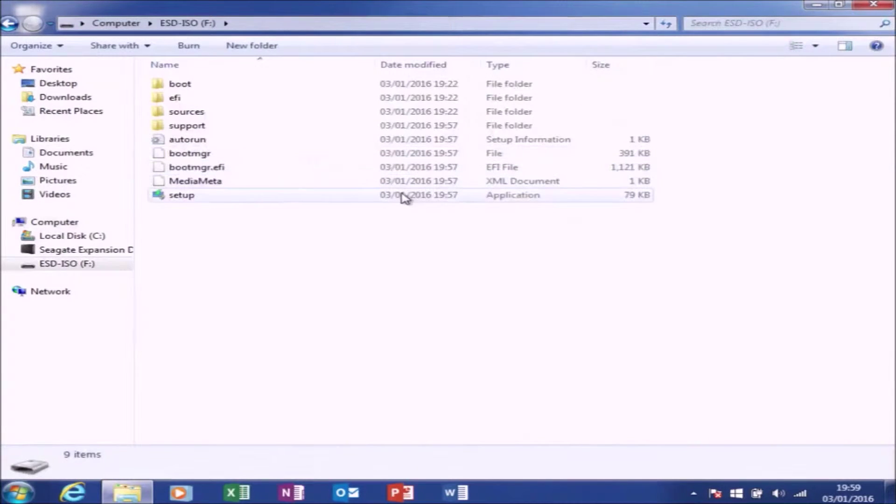
pyautogui.doubleClick(404, 196)
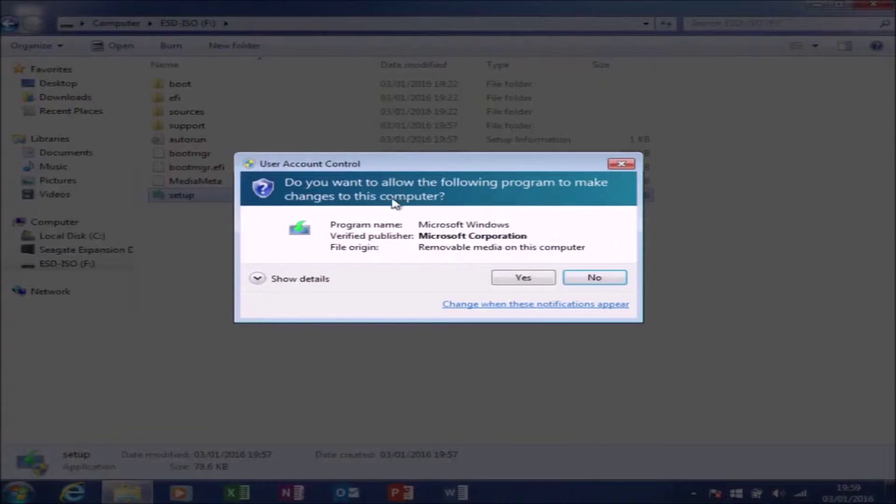
pyautogui.click(516, 279)
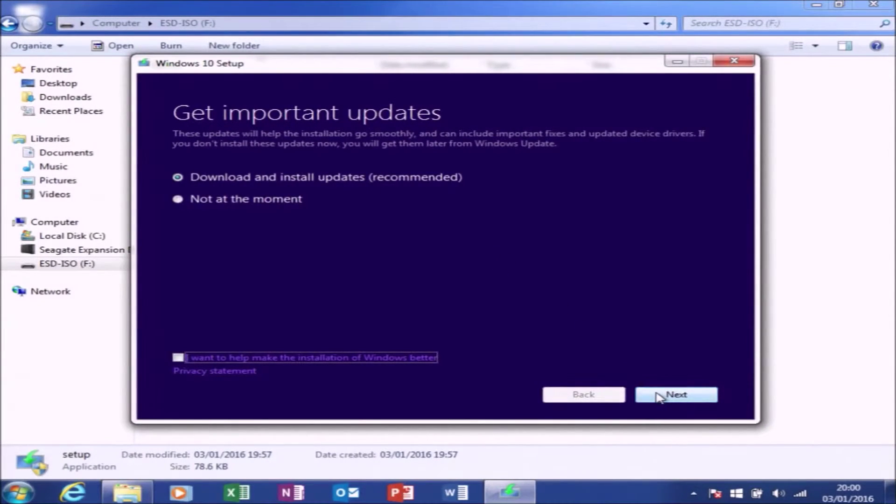
# - Keep updates downloading, opt in to helping improve the Windows installation, and continue
pyautogui.click(432, 363)
pyautogui.click(679, 396)
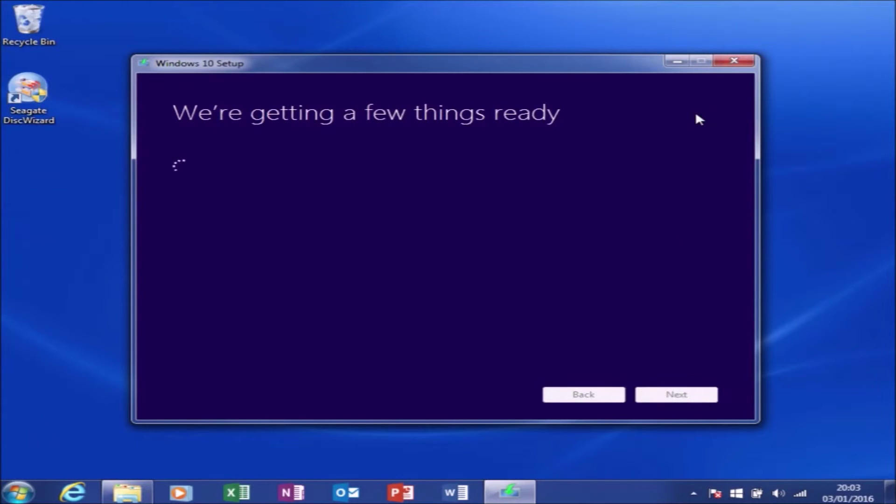
# - Accept the licence terms, keep personal files and apps, and acknowledge the display-language change
pyautogui.click(680, 396)
pyautogui.click(680, 397)
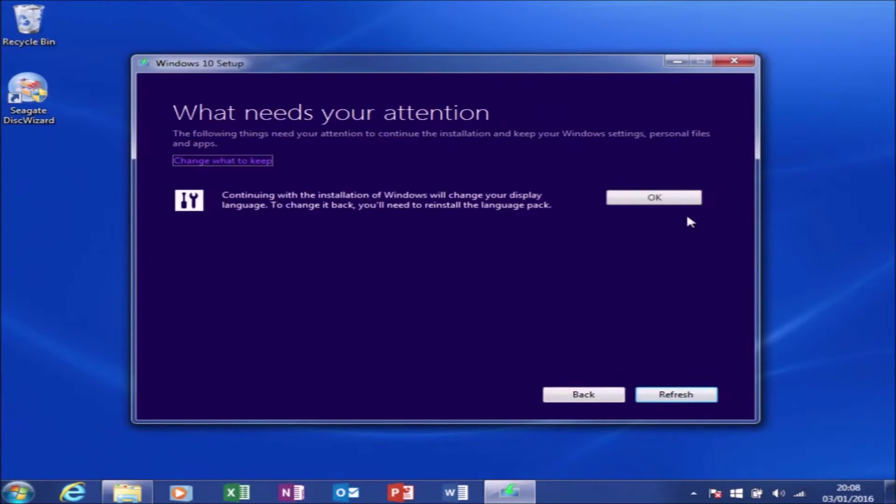
pyautogui.click(674, 198)
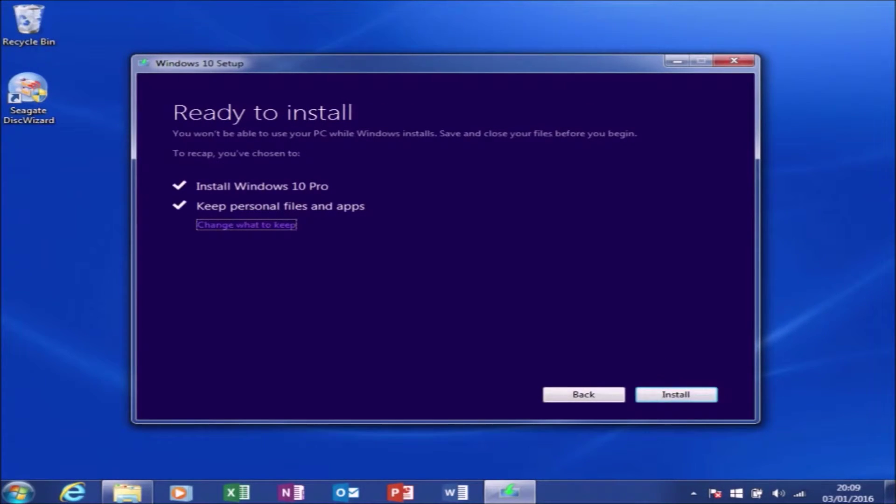
# - Install Windows 10 Pro, then accept the express privacy and usage settings after the restarts
pyautogui.click(675, 400)
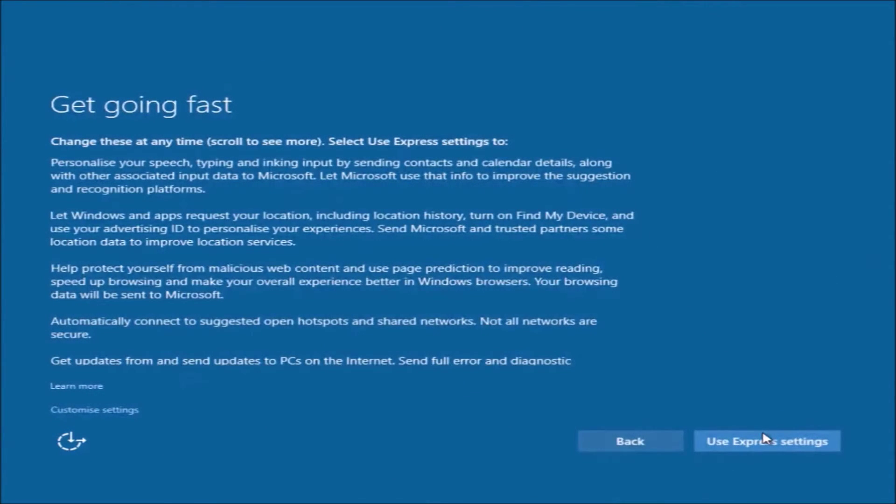
pyautogui.click(766, 438)
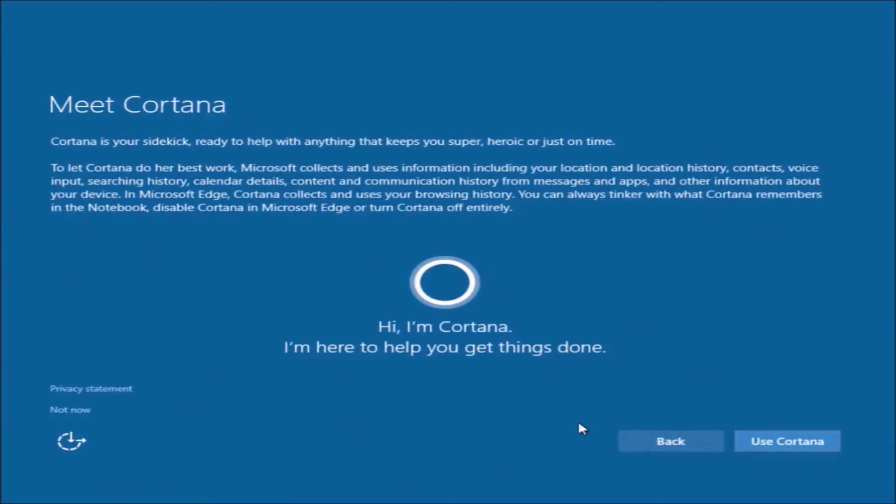
# - Turn on Cortana and move past the new apps introduction to reach the desktop
pyautogui.click(761, 441)
pyautogui.click(760, 441)
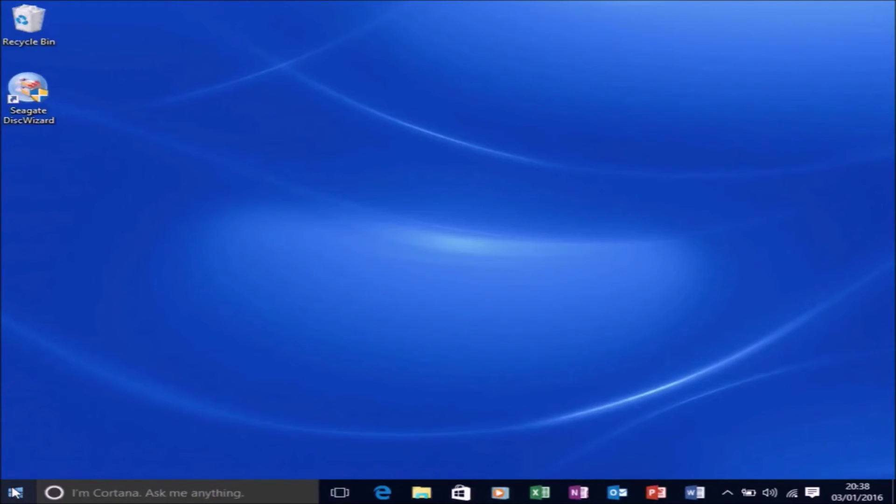
# - Confirm on the System page that Windows 10 Pro is activated, then close it
pyautogui.rightClick(15, 492)
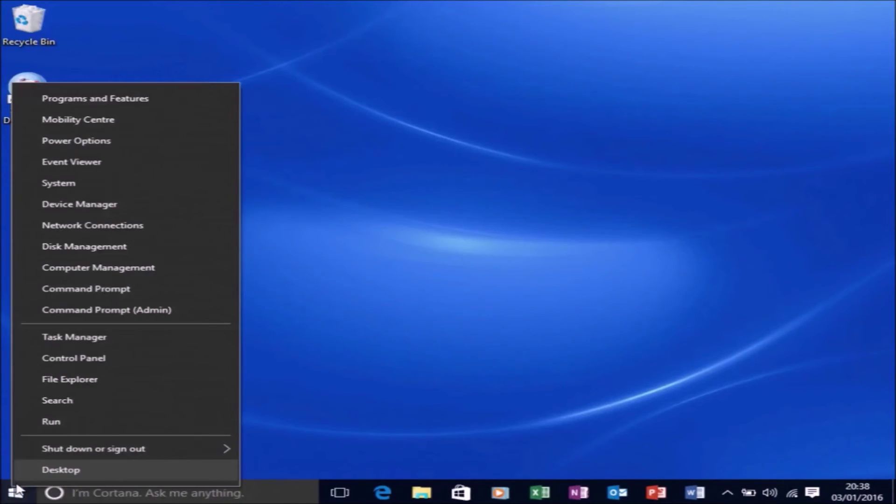
pyautogui.click(130, 178)
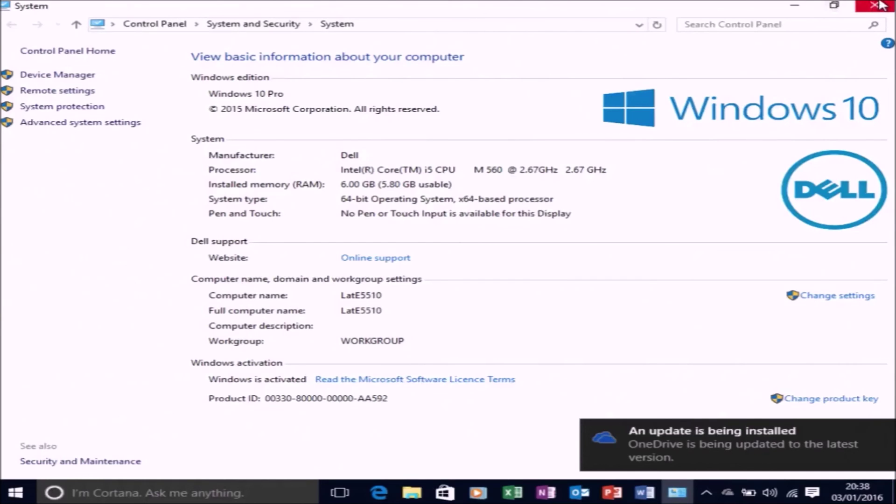
pyautogui.click(881, 6)
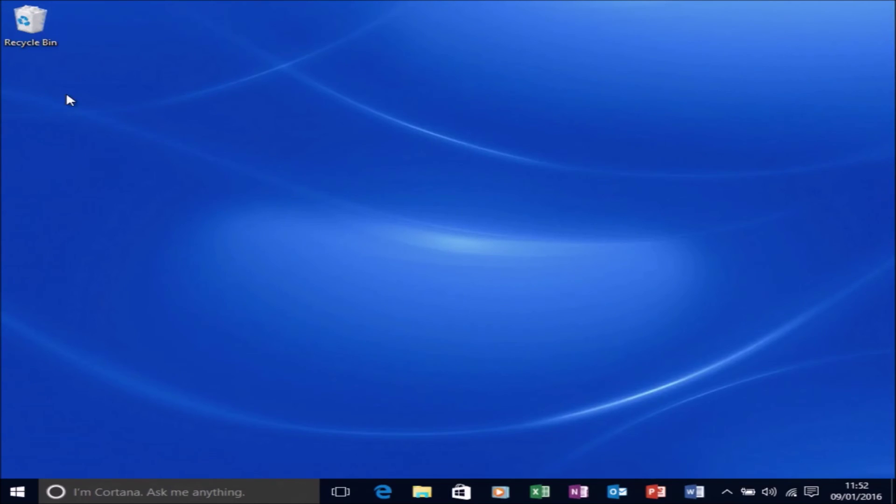
# - Show the desktop shortcut menu to check its 'Personalise' entry
pyautogui.rightClick(185, 107)
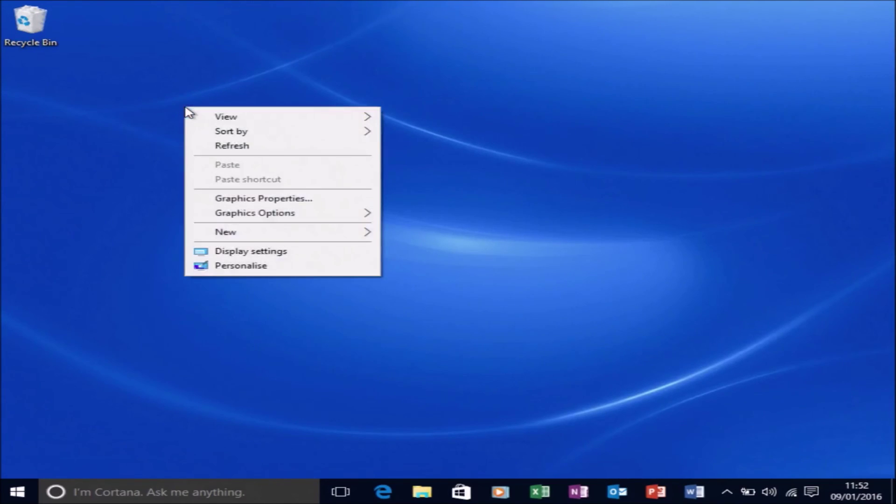